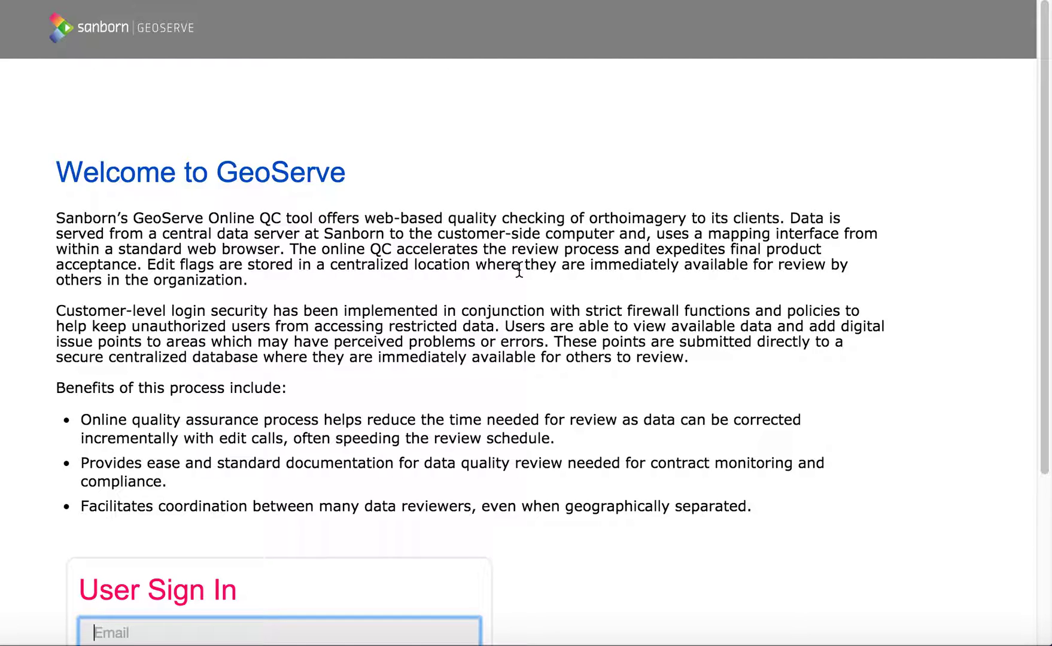
Sign in to GeoServe with the demo account's email and password.
scroll(519, 271, "down", 5)
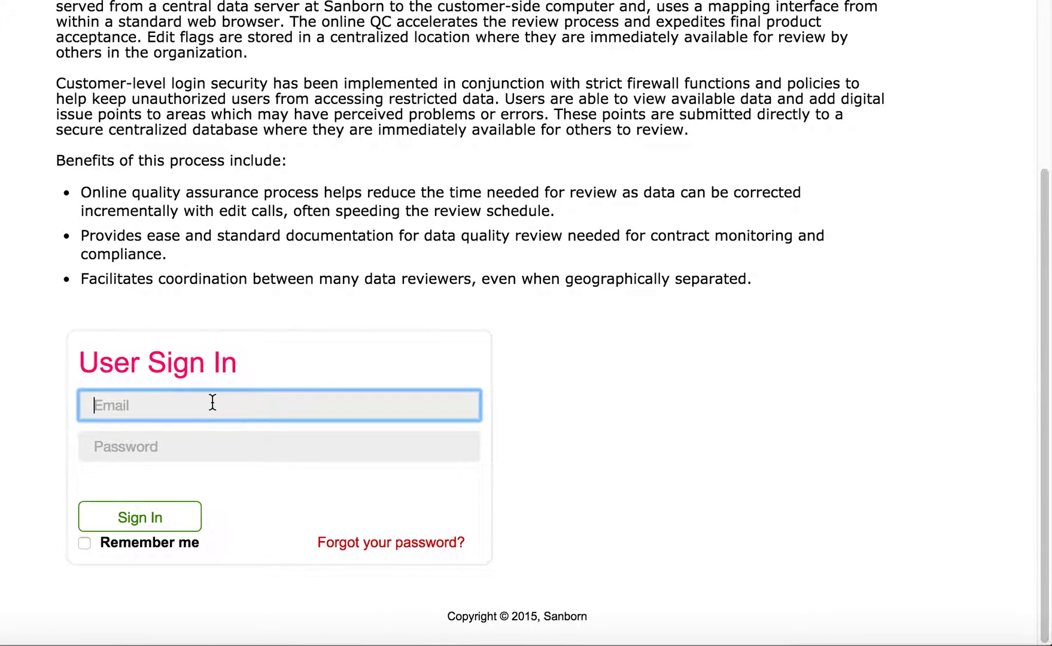
type("demo")
key("Down")
key("Tab")
type("•••••••")
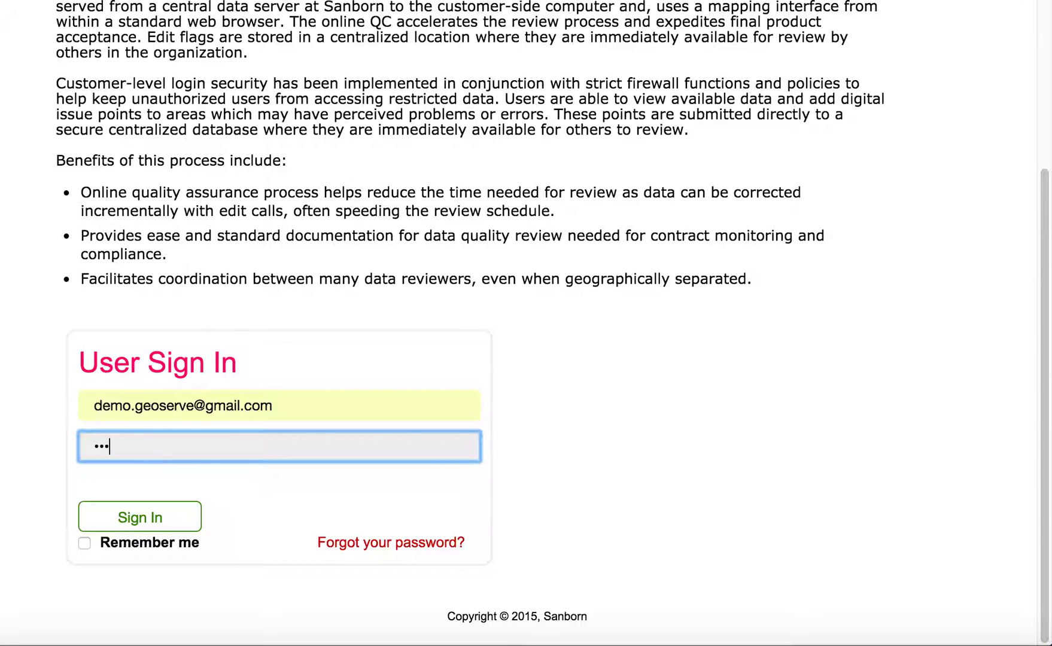
type("•")
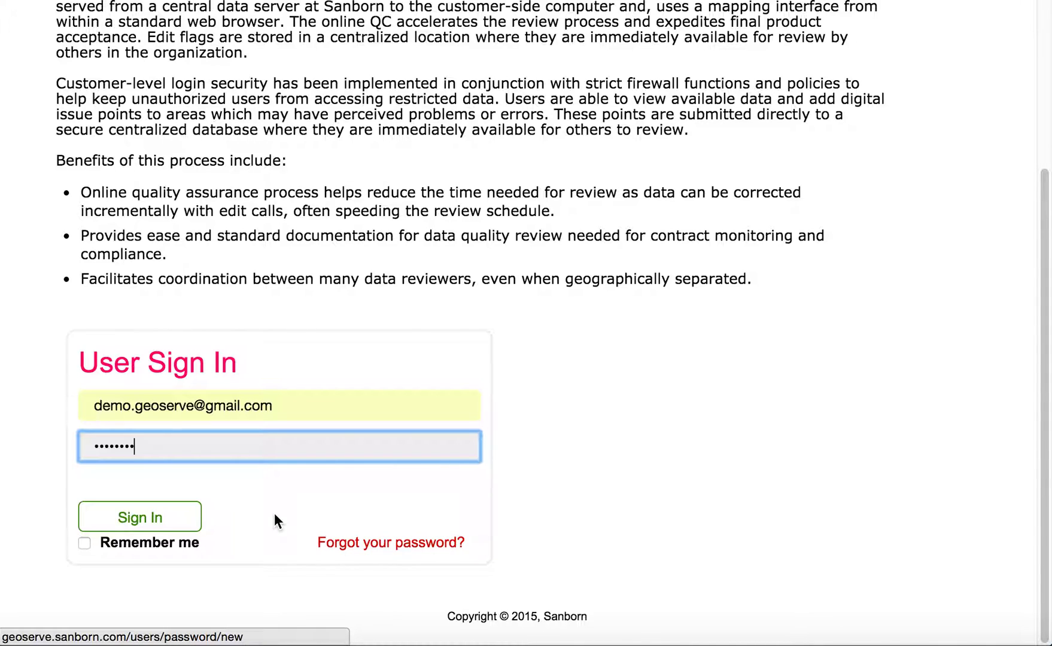
left_click(165, 517)
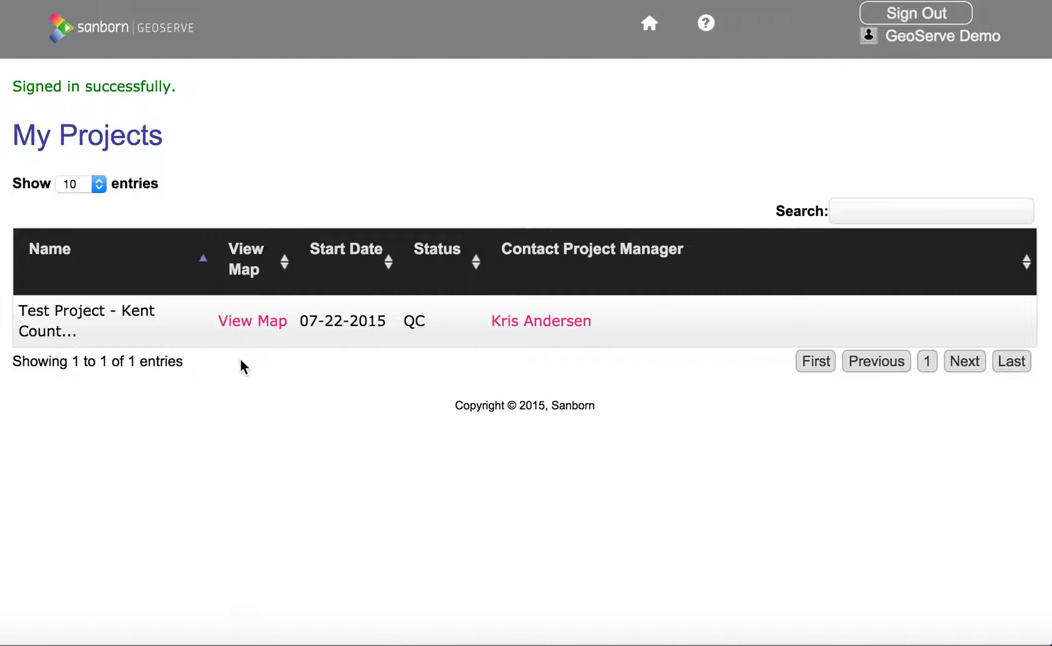
Open the map of the Kent County test project and zoom in on its imagery around the issue markers.
left_click(243, 331)
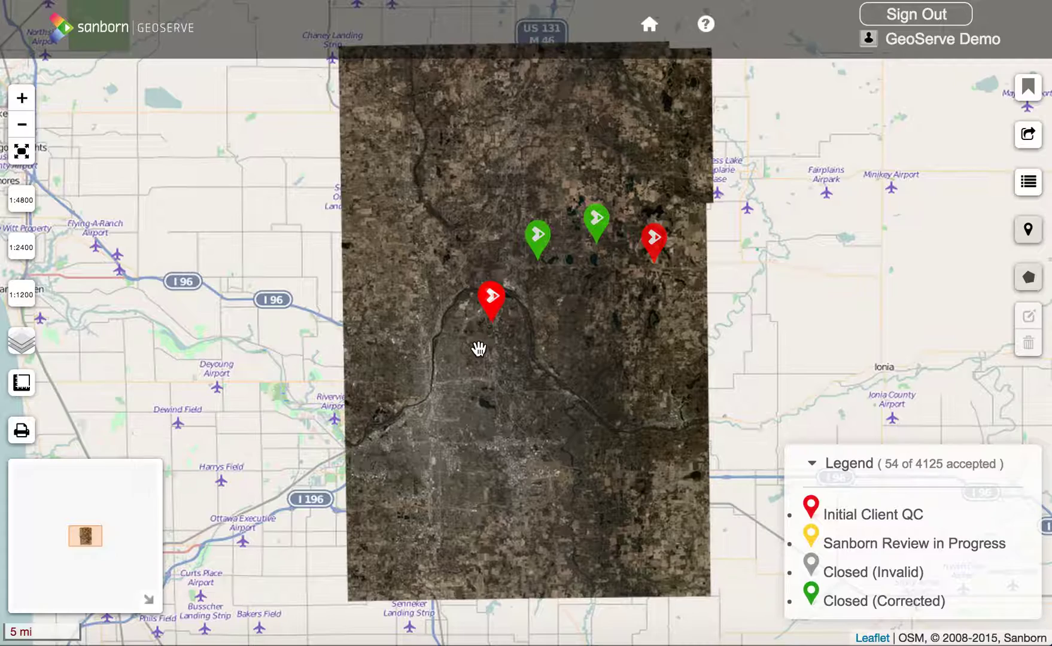
mouse_move(479, 348)
left_mouse_down()
mouse_move(481, 357)
mouse_move(768, 350)
mouse_move(577, 348)
mouse_move(461, 369)
mouse_move(486, 355)
left_mouse_up()
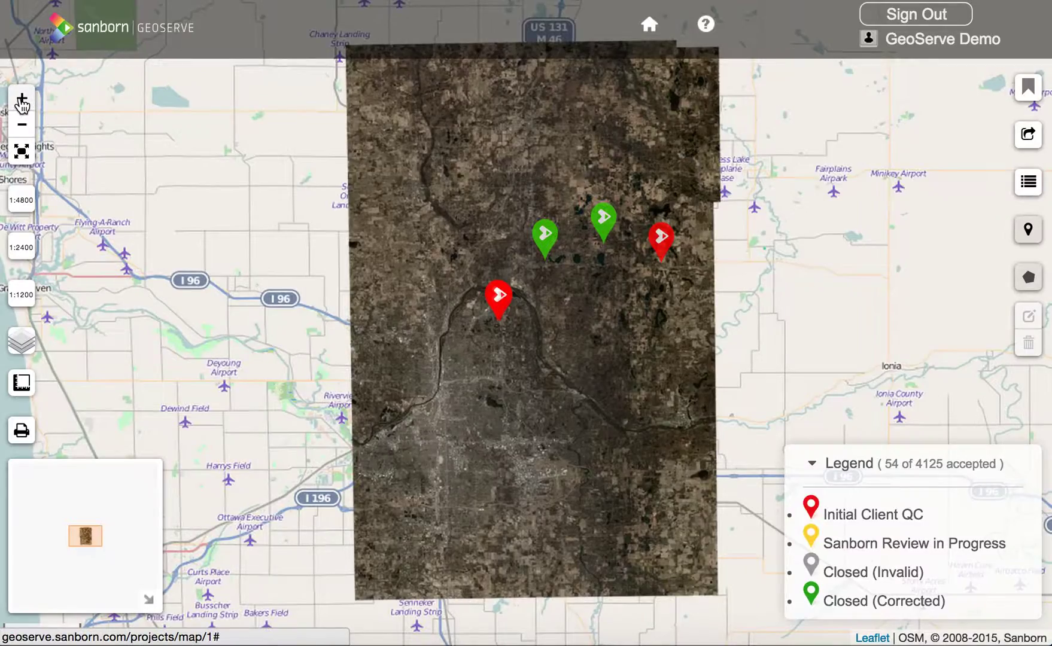
left_click(21, 99)
scroll(473, 359, "down", 1)
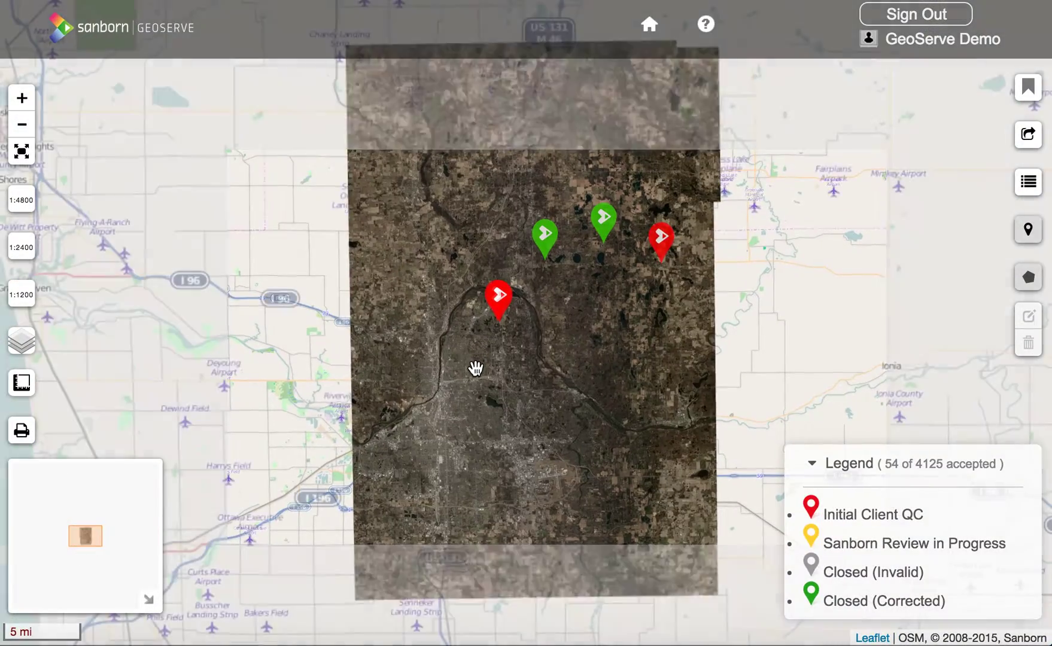
scroll(512, 353, "down", 1)
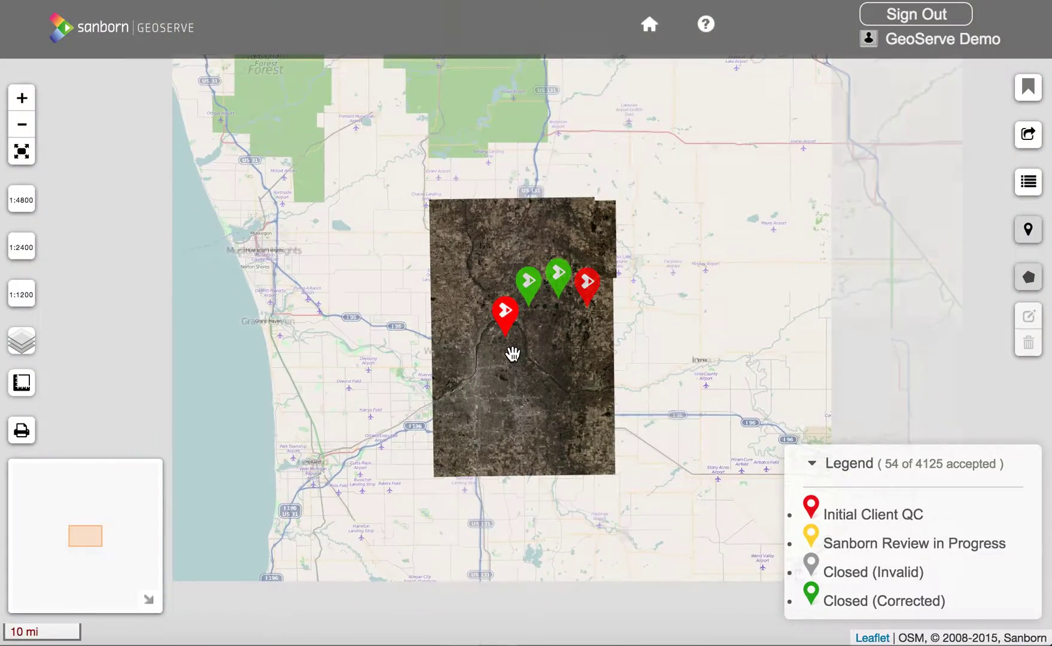
scroll(513, 354, "up", 2)
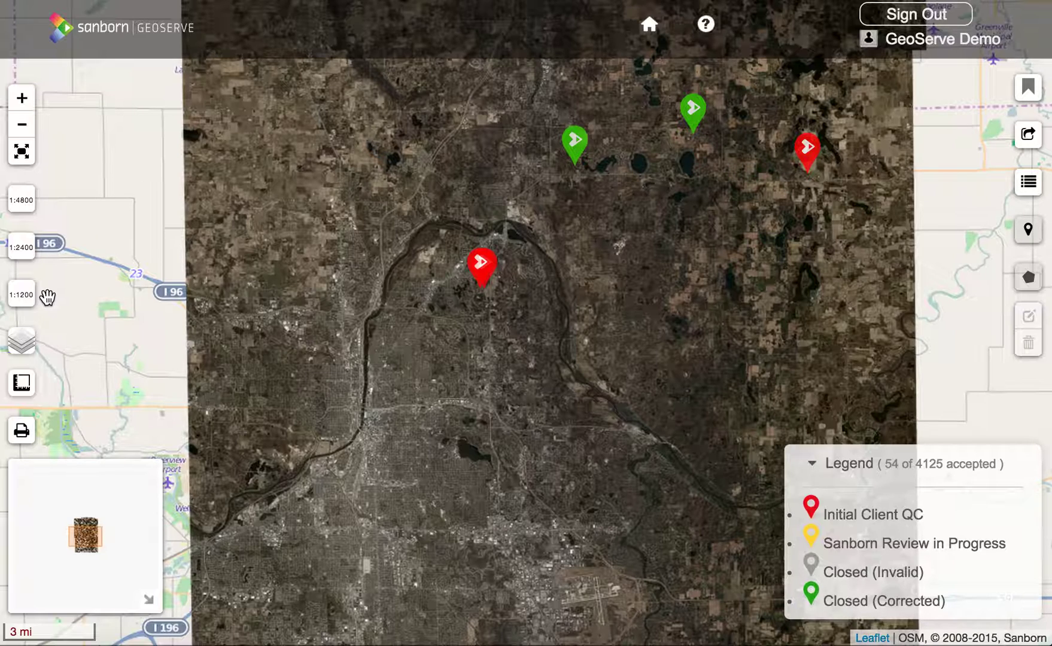
Zoom the map to 1:1200 scale and return to the previous view.
left_click(23, 295)
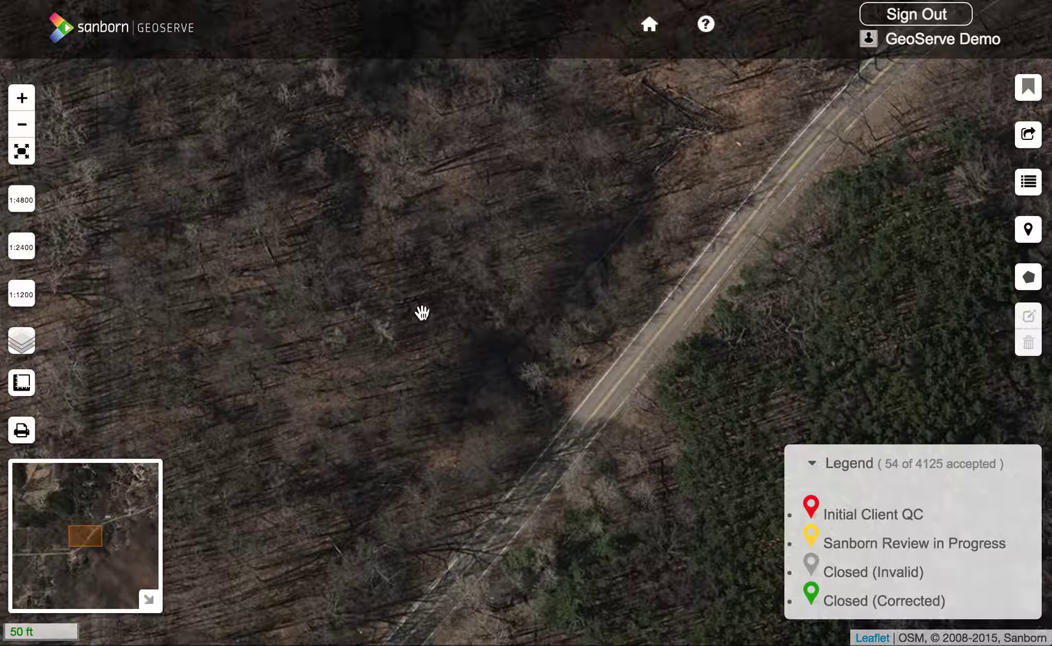
right_click(459, 298)
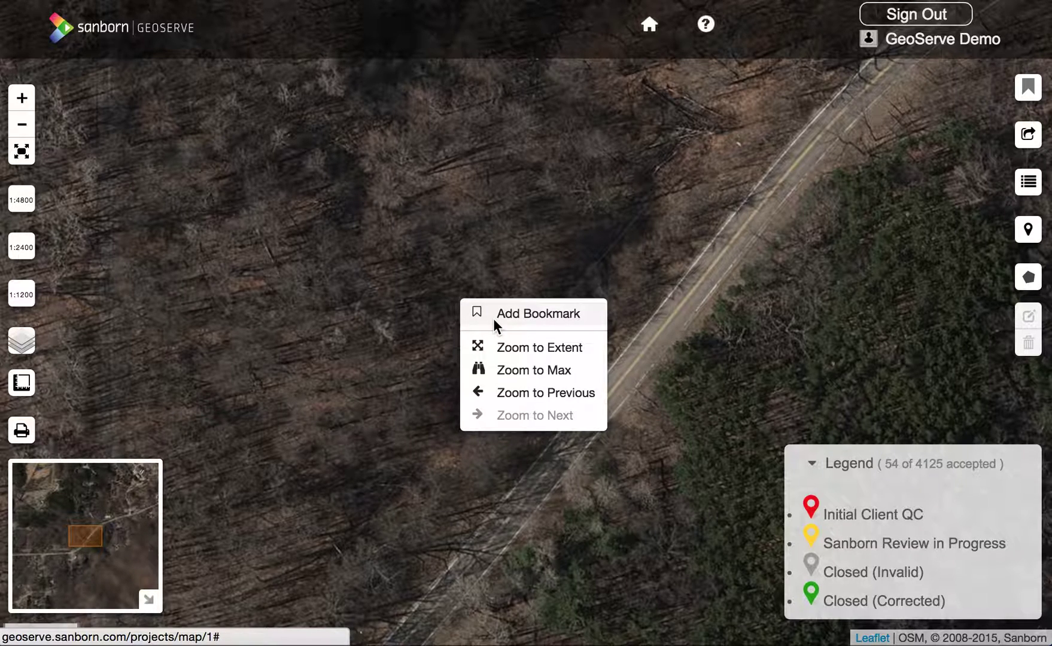
left_click(510, 393)
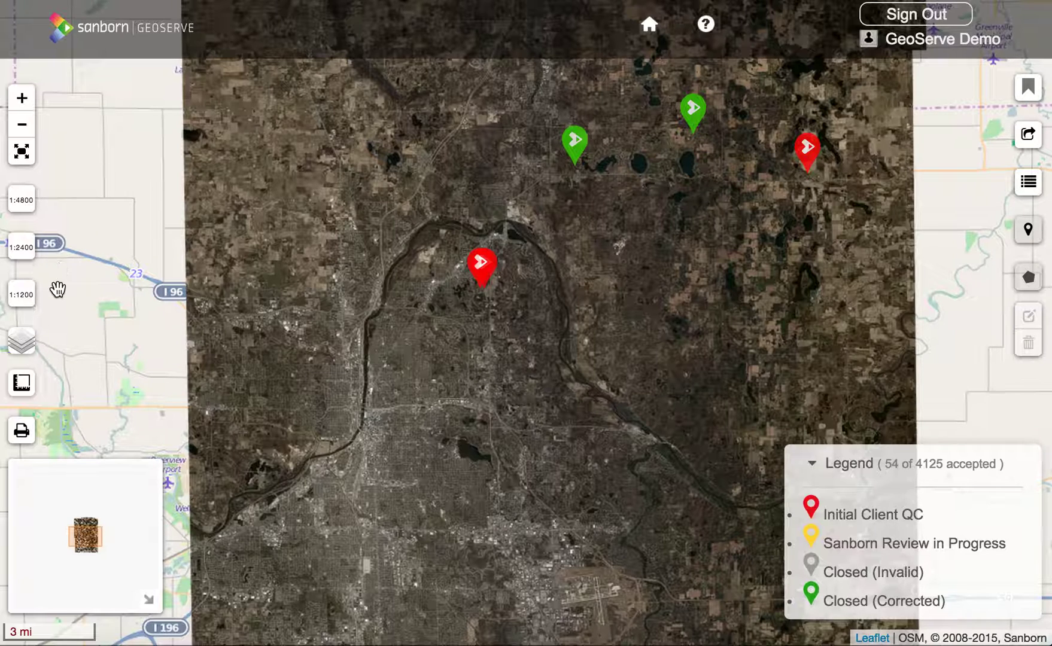
Zoom the map to 1:2400 scale and place a new point issue marker on the road junction.
mouse_move(24, 342)
left_click(21, 247)
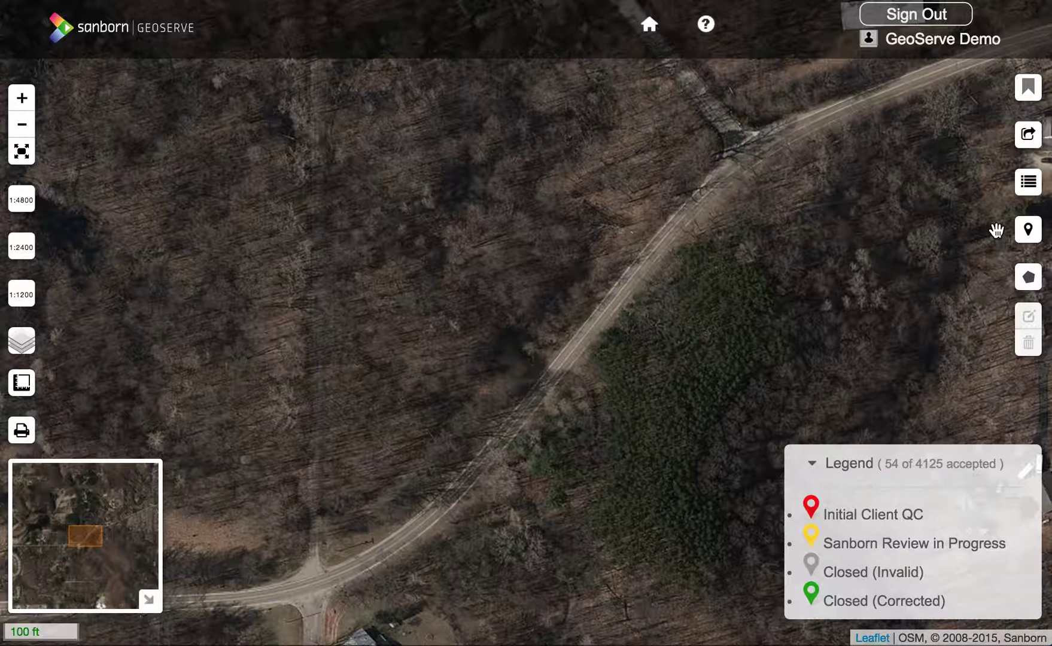
left_click(1028, 232)
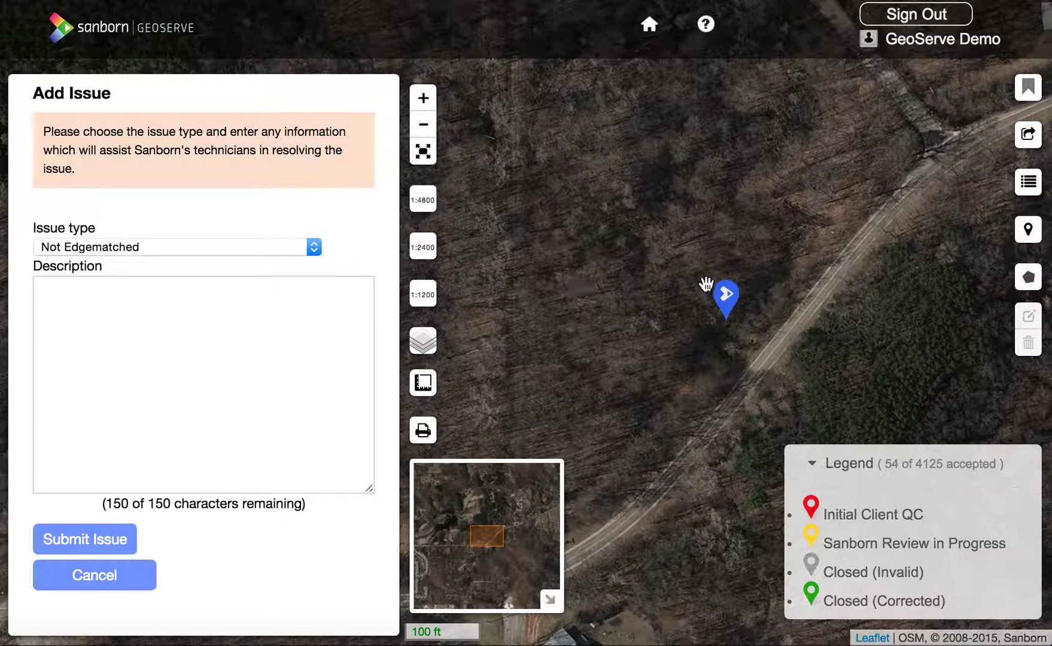
mouse_move(727, 296)
left_mouse_down()
mouse_move(727, 199)
mouse_move(615, 245)
mouse_move(707, 298)
mouse_move(759, 297)
mouse_move(810, 216)
mouse_move(885, 146)
mouse_move(940, 120)
mouse_move(930, 123)
left_mouse_up()
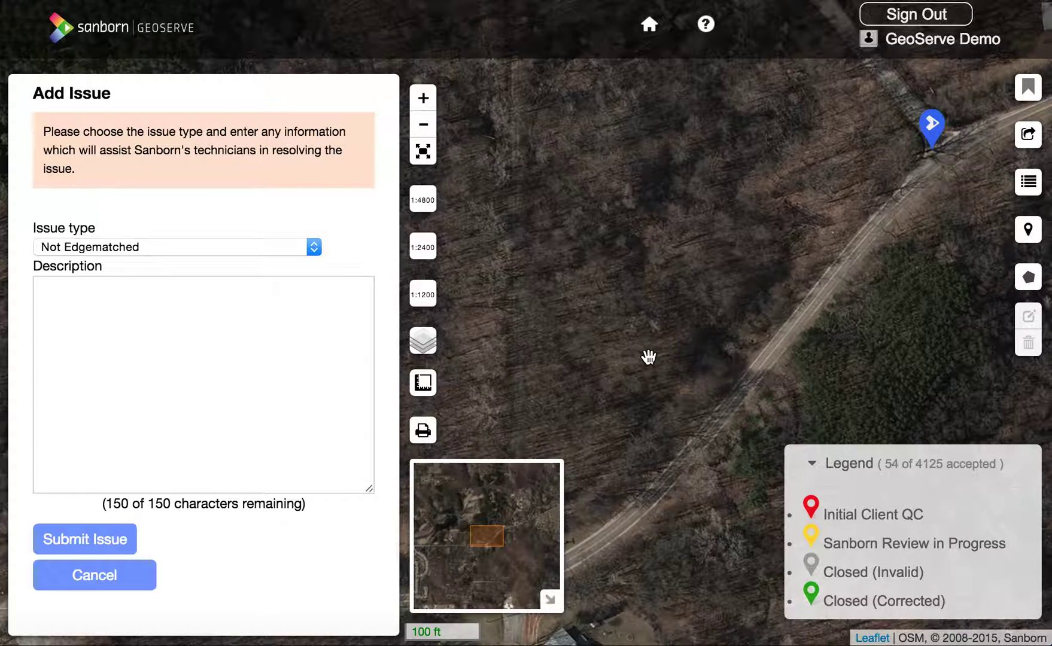
Submit the point issue as Hardline Between Tiles with the description "Noticed a line between the roads, please take a look!".
left_click(285, 247)
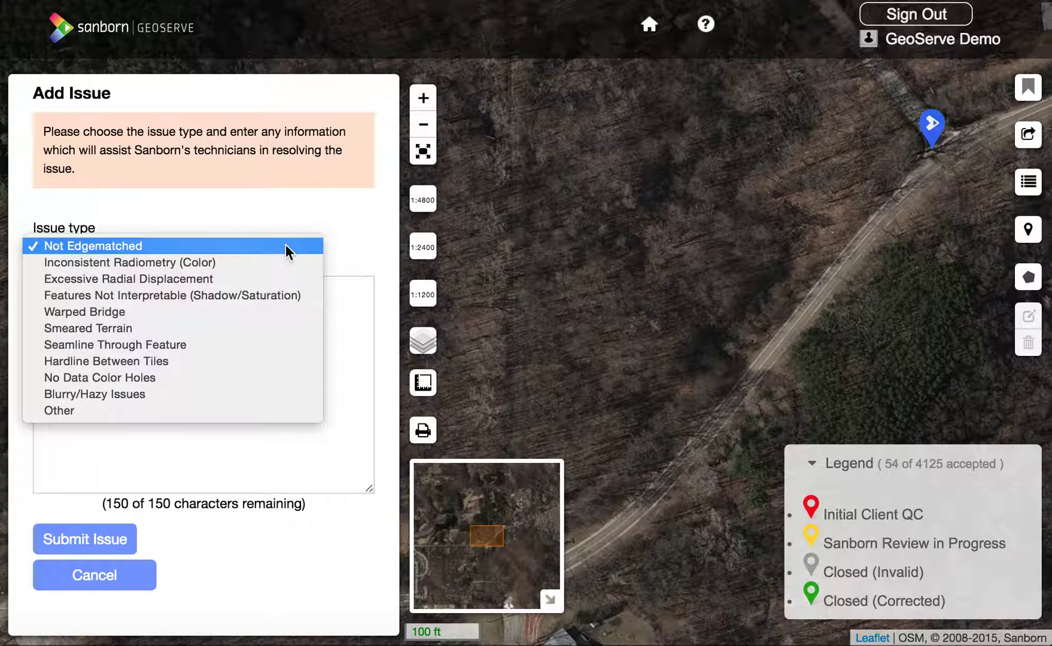
left_click(219, 363)
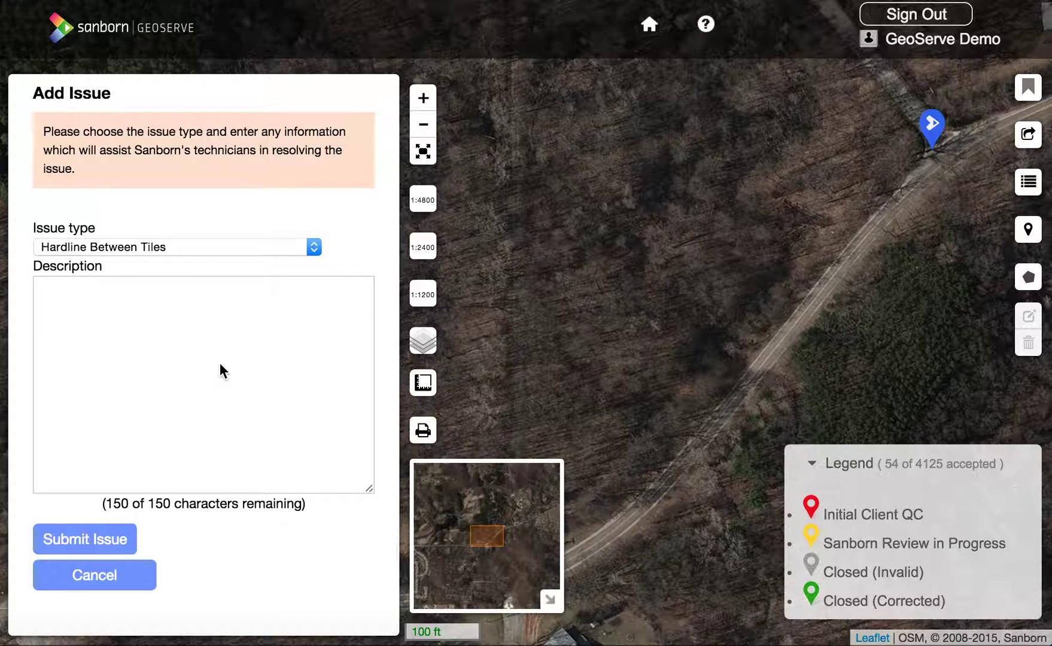
left_click(112, 294)
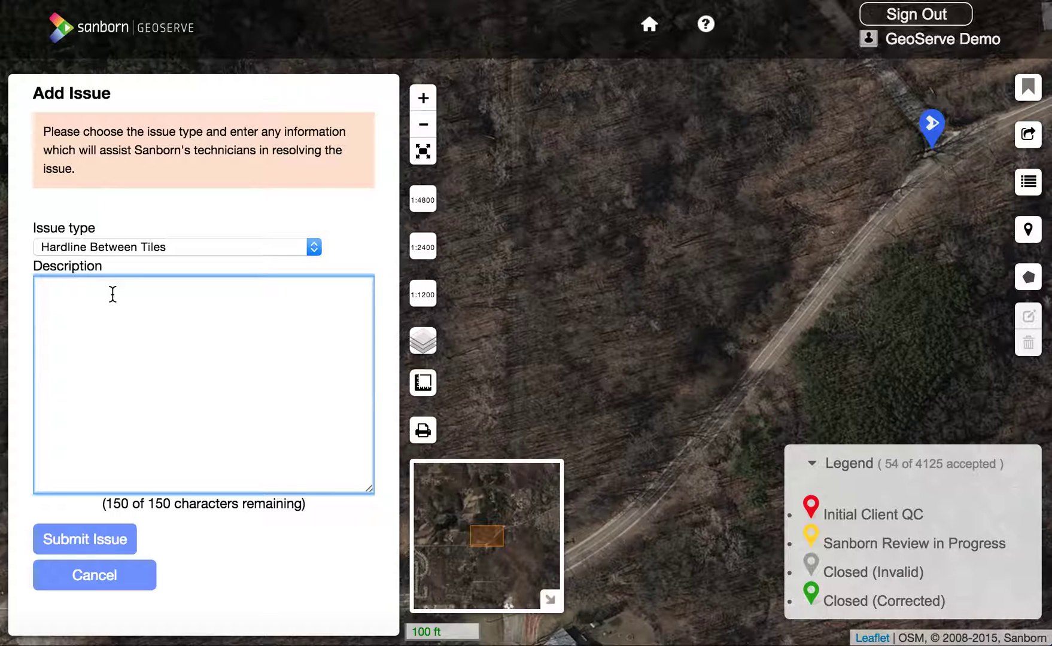
type("Noticed a ")
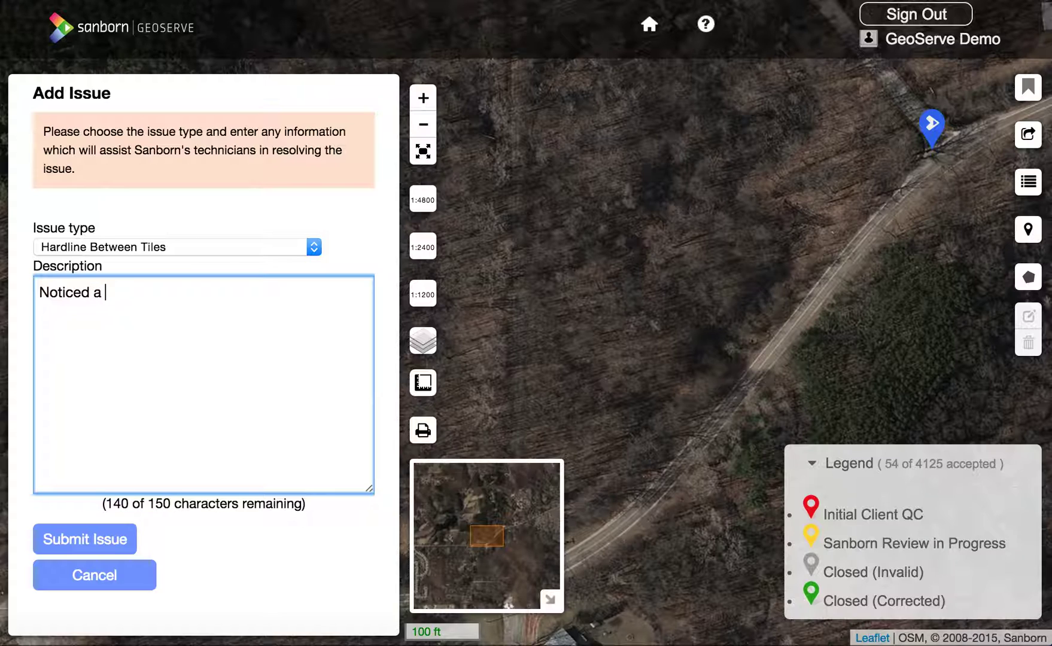
type("line between the roads, please take a look")
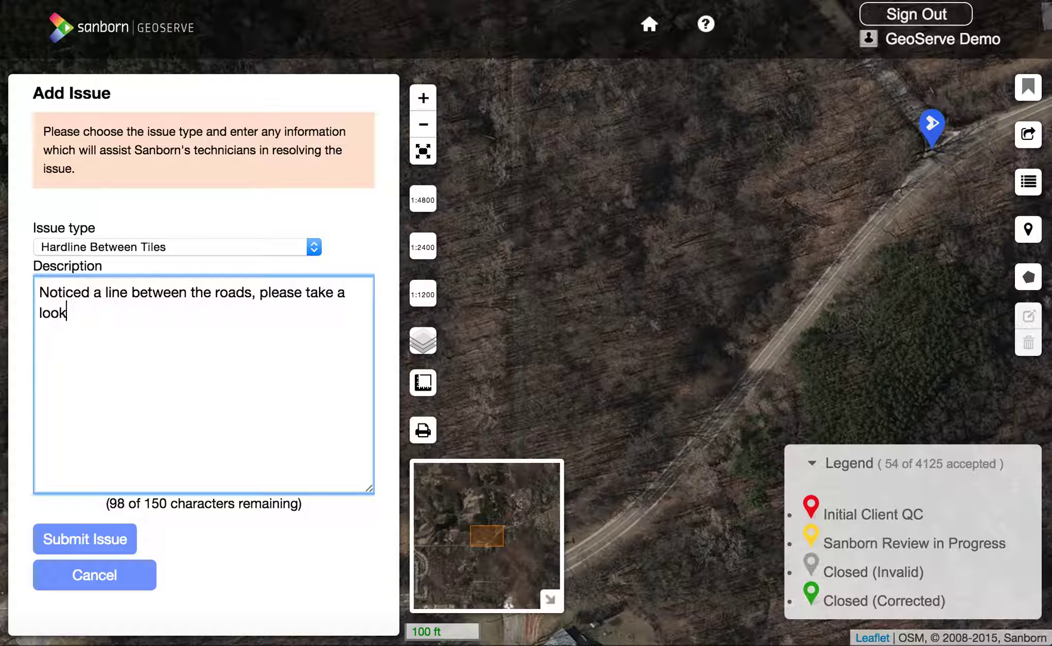
type("!")
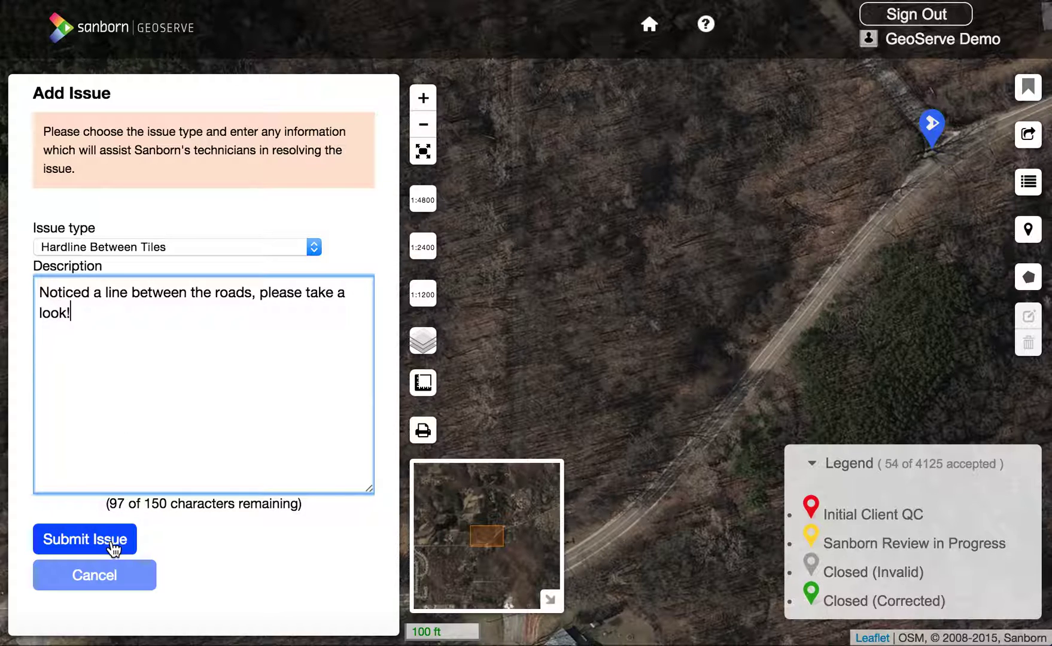
left_click(112, 547)
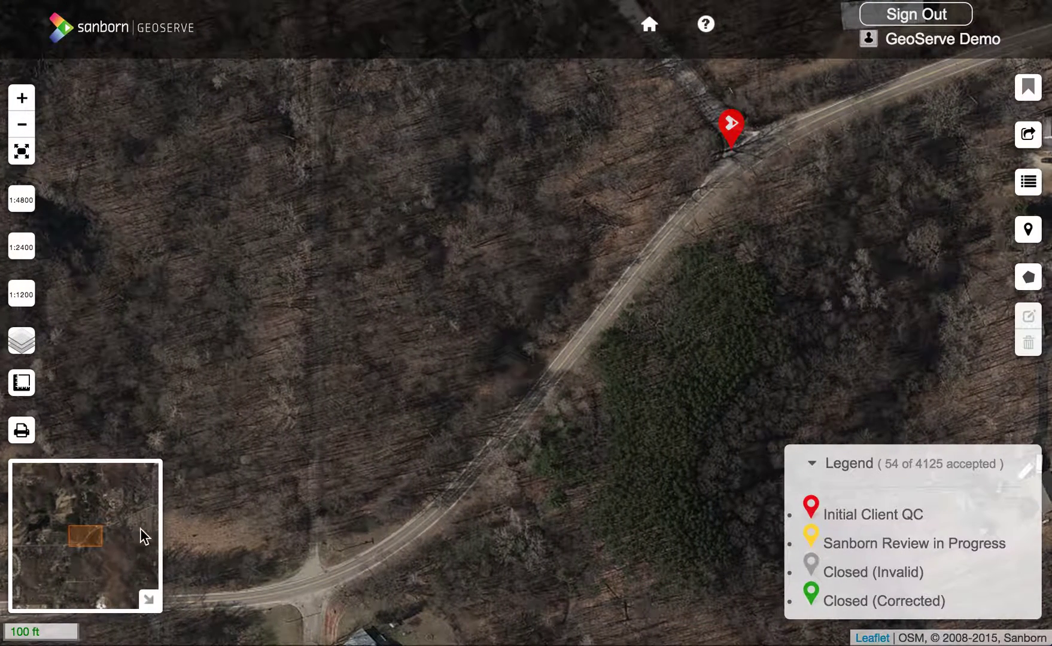
Submit a polygon issue around the white-roofed building as Inconsistent Radiometry (Color) with the description "Color is a little off here".
left_click_drag(740, 199, 546, 347)
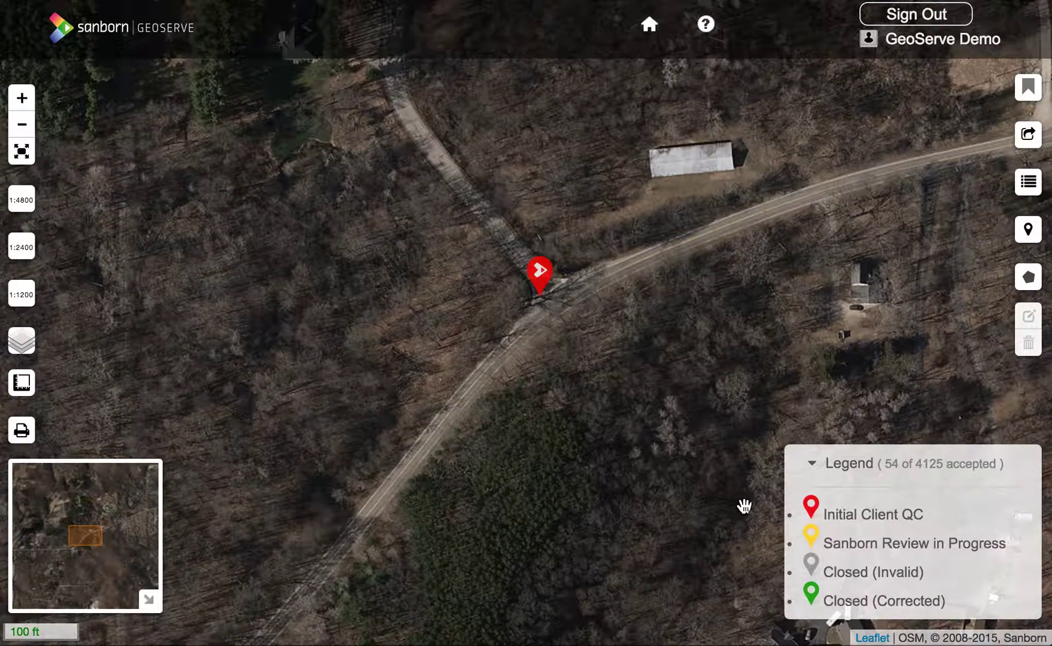
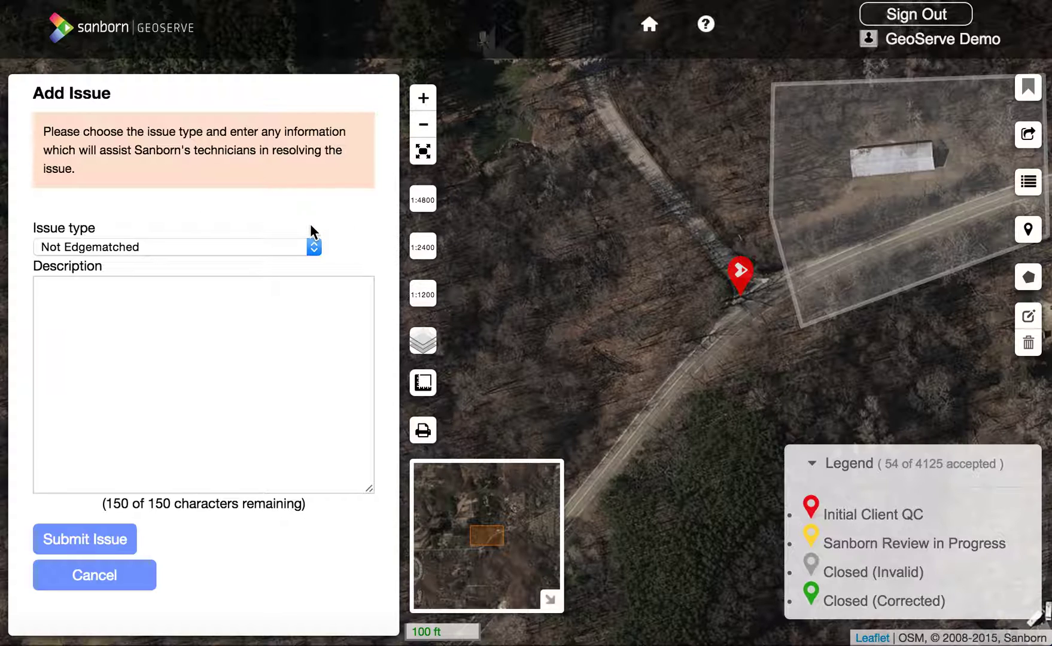
left_click(280, 254)
left_click(268, 266)
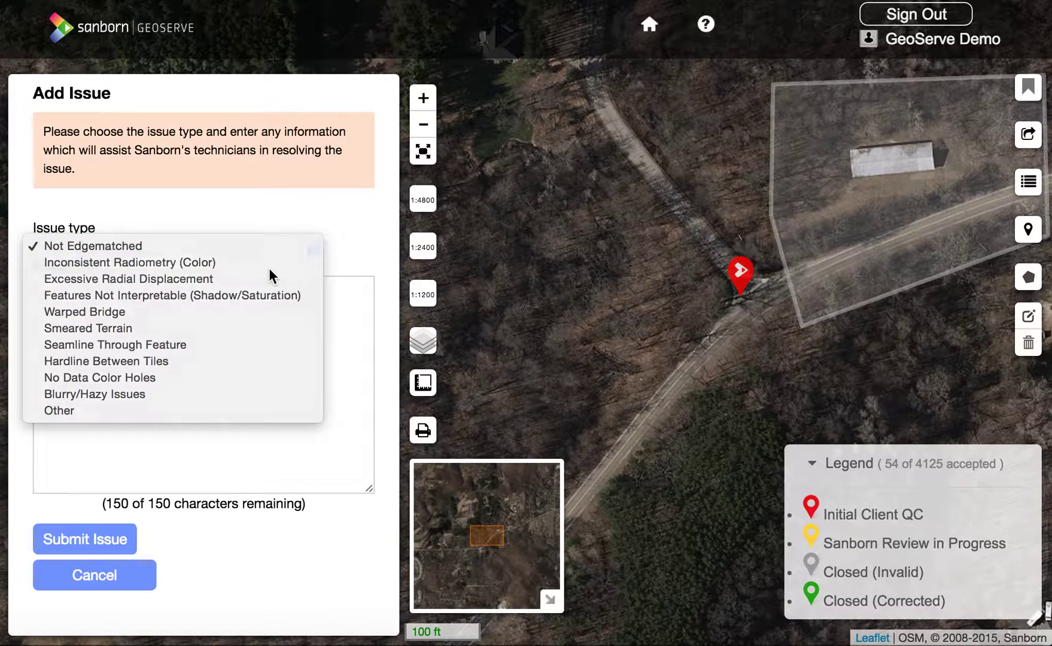
left_click(203, 292)
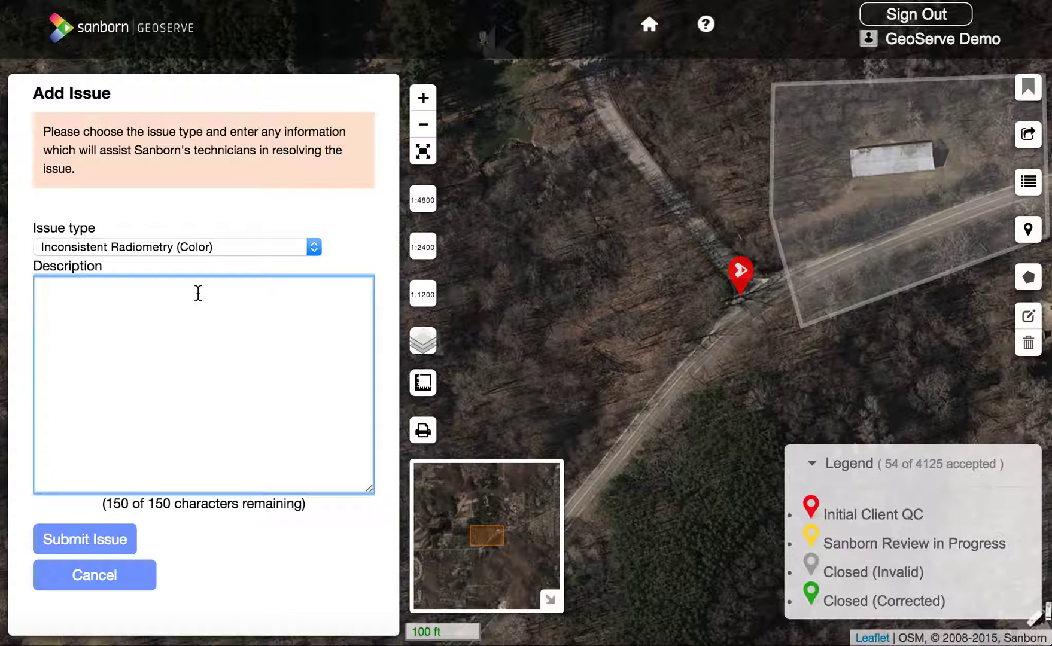
type("Color is a little off ")
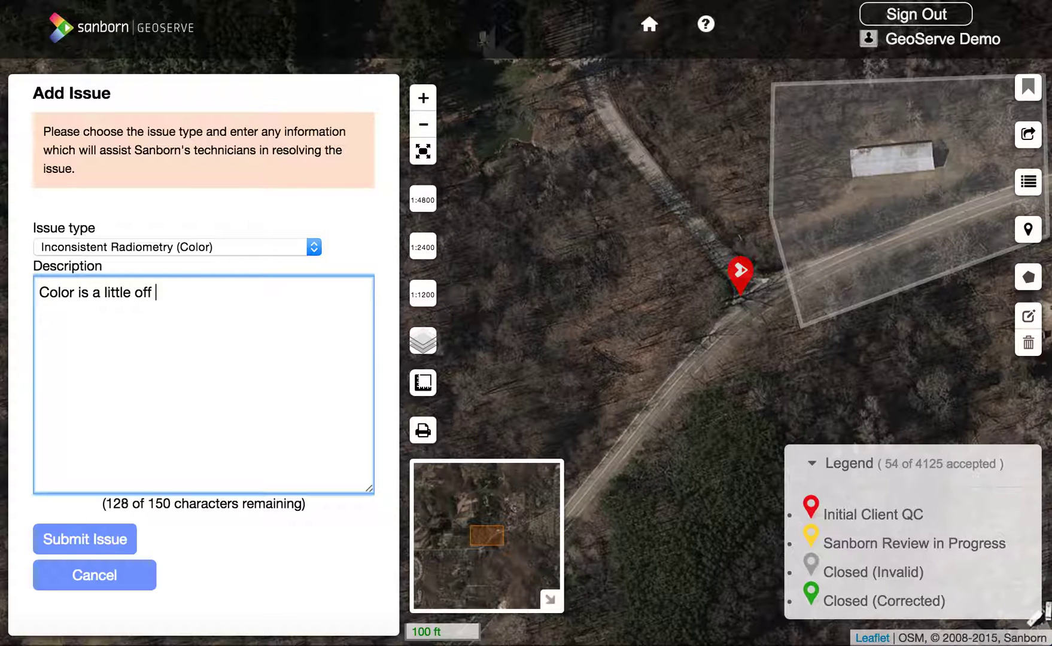
type("here")
left_click(108, 539)
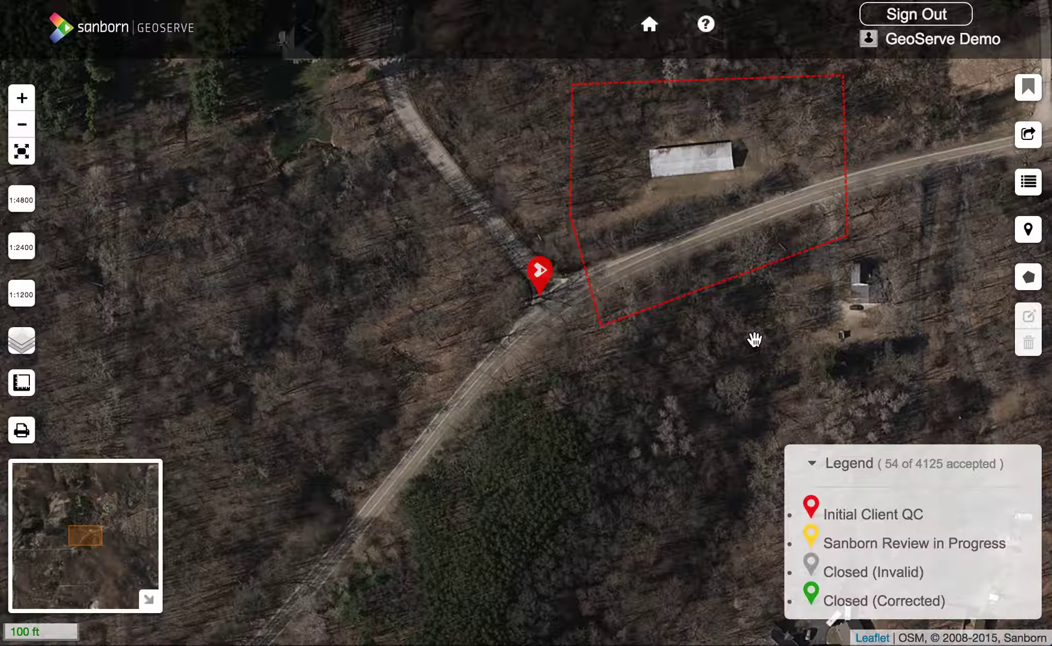
Zoom the map to its maximum level and back out to the full project extent.
right_click(532, 363)
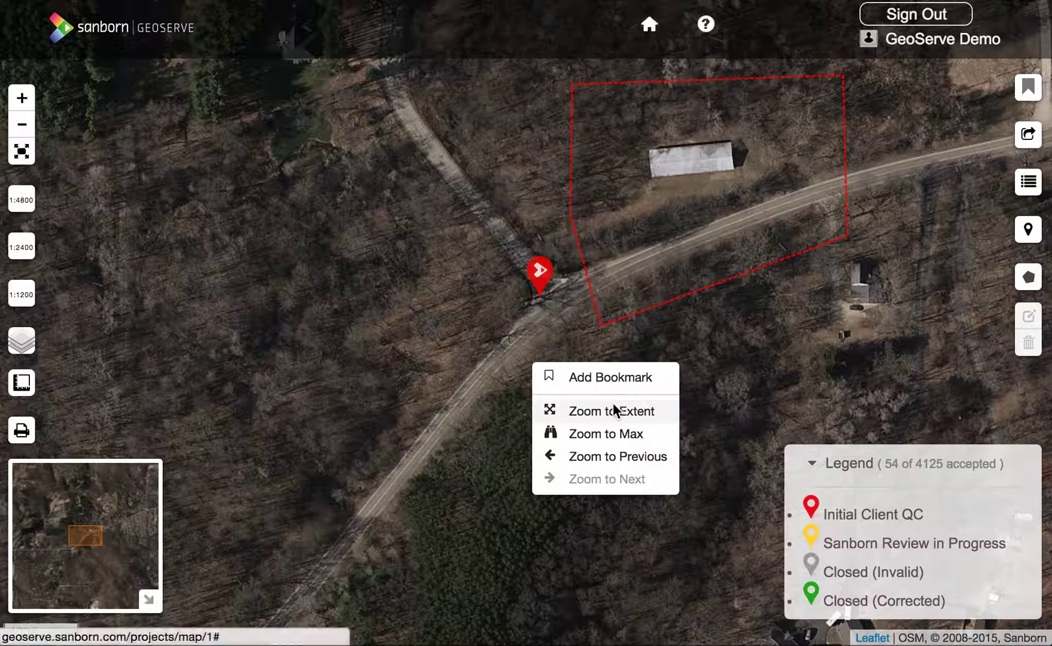
left_click(607, 433)
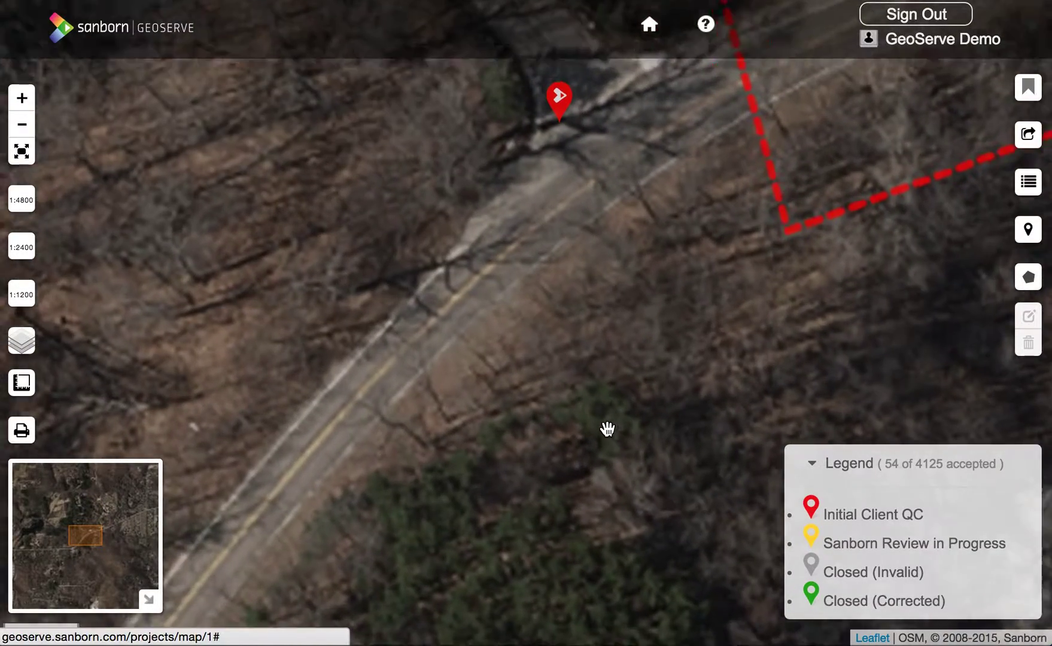
right_click(580, 371)
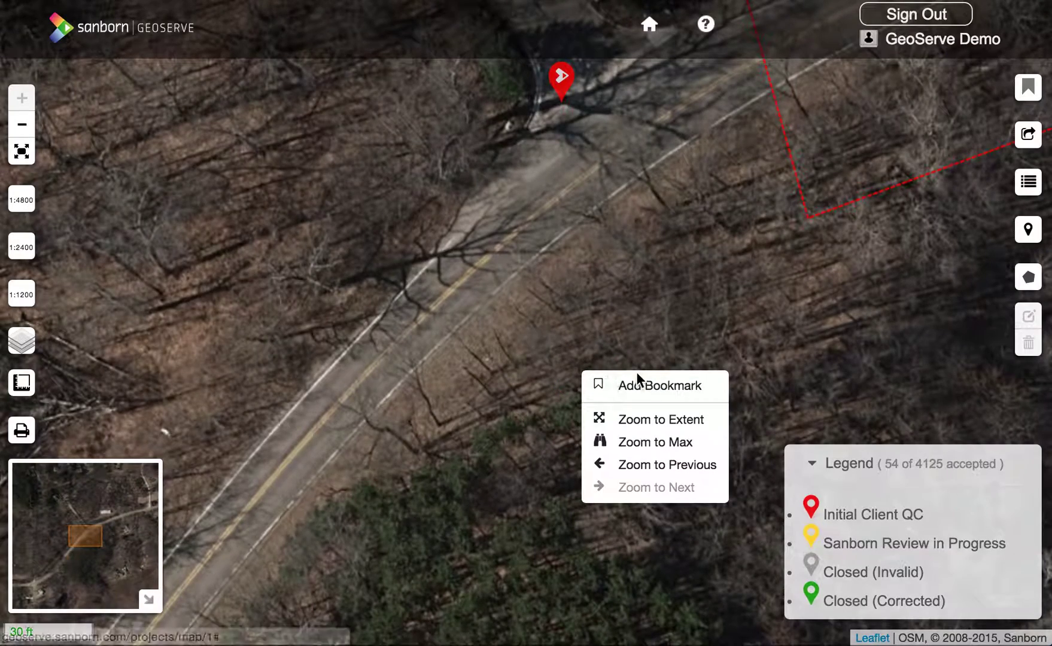
left_click(632, 419)
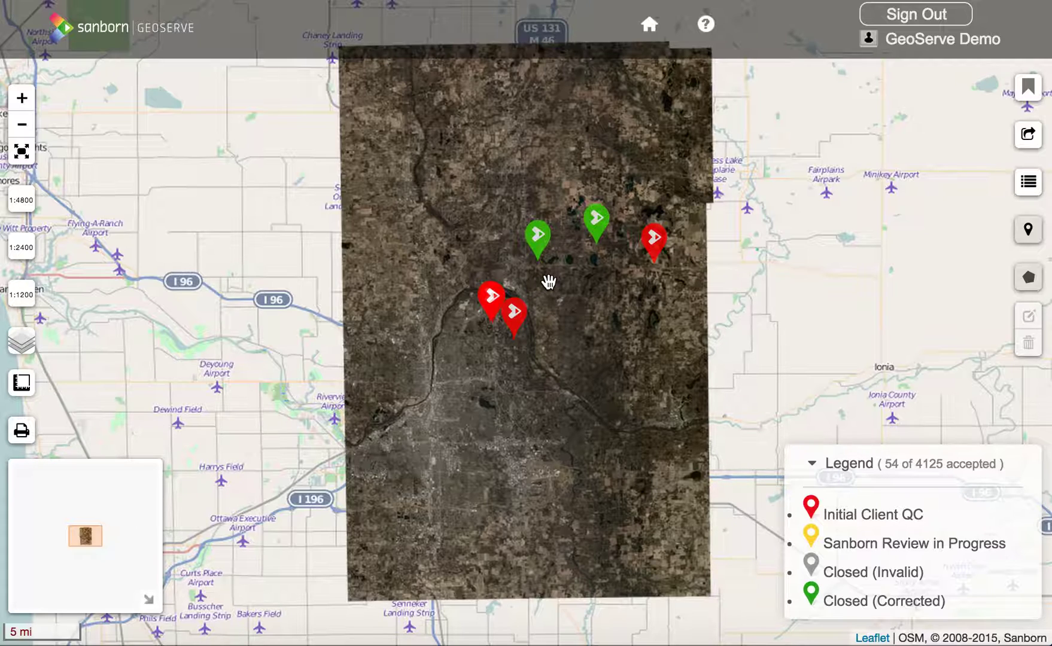
Go to the issue about the line between the roads from the issue list and close the list.
left_click(1028, 182)
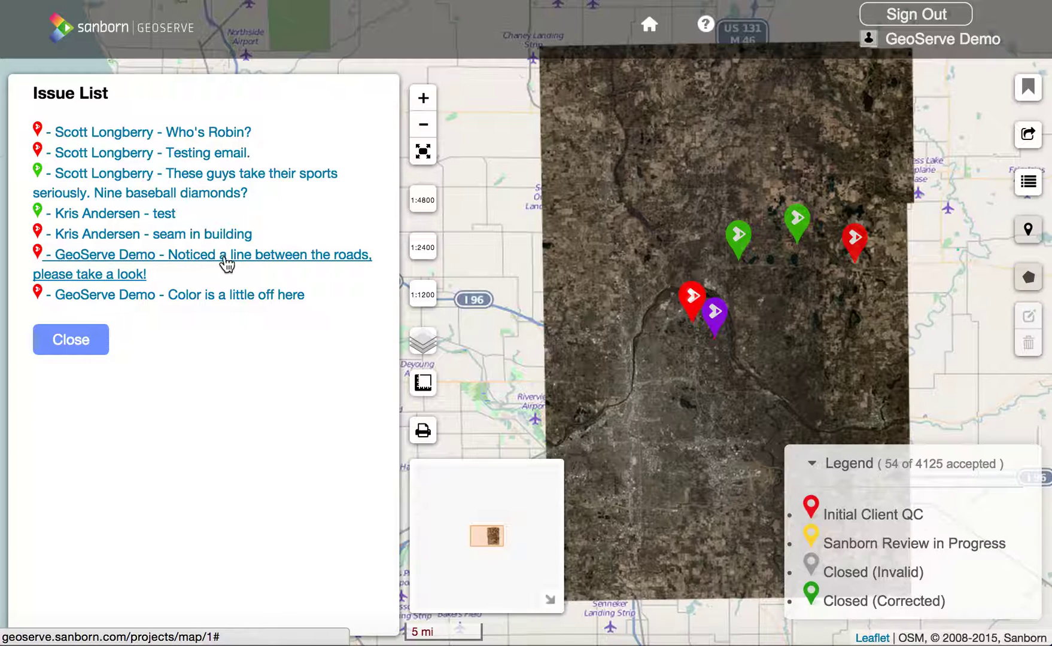
left_click(128, 264)
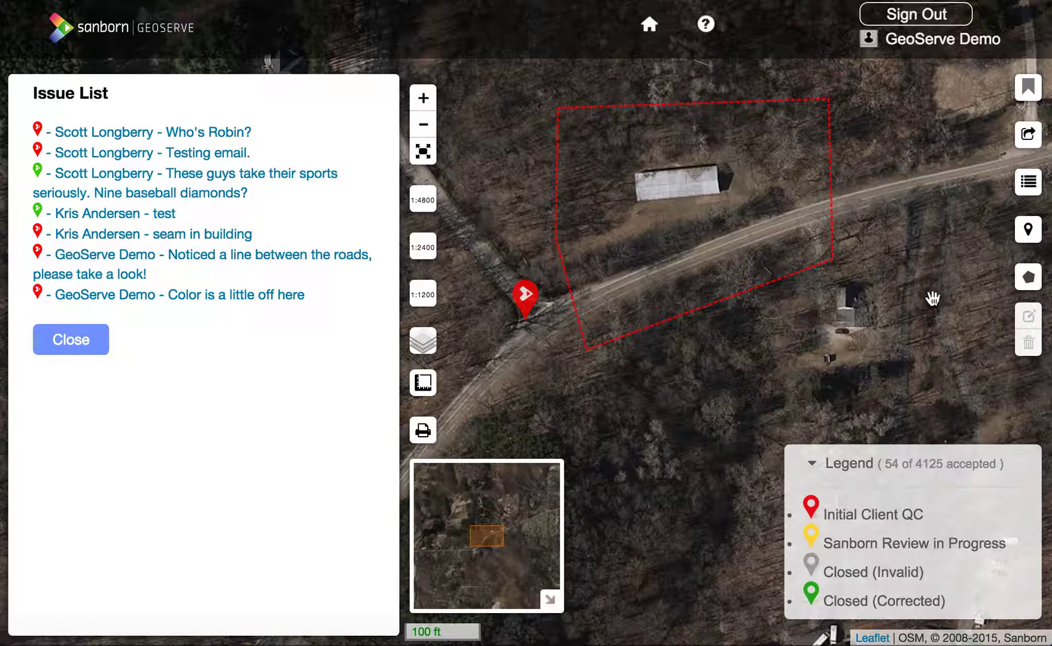
left_click(1029, 184)
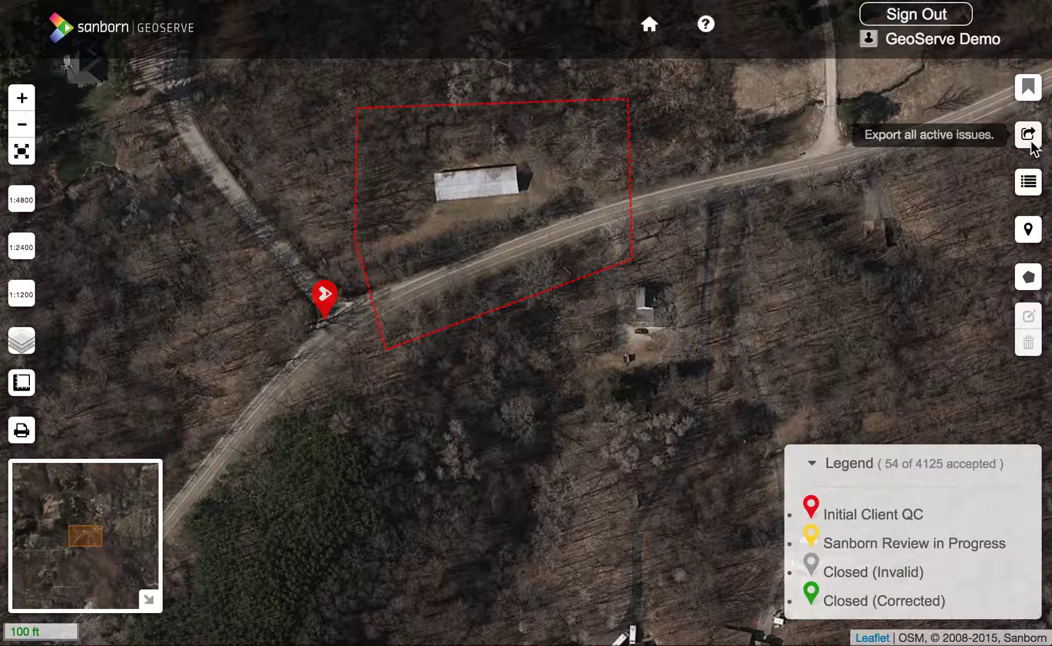
Open the map's bookmarks.
left_click(1030, 94)
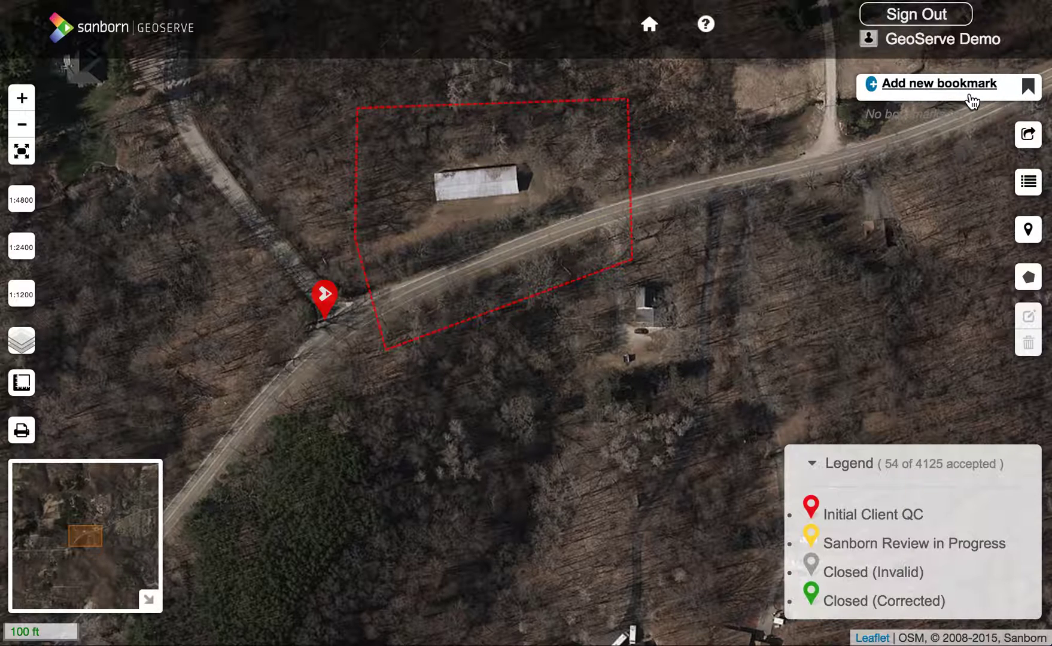